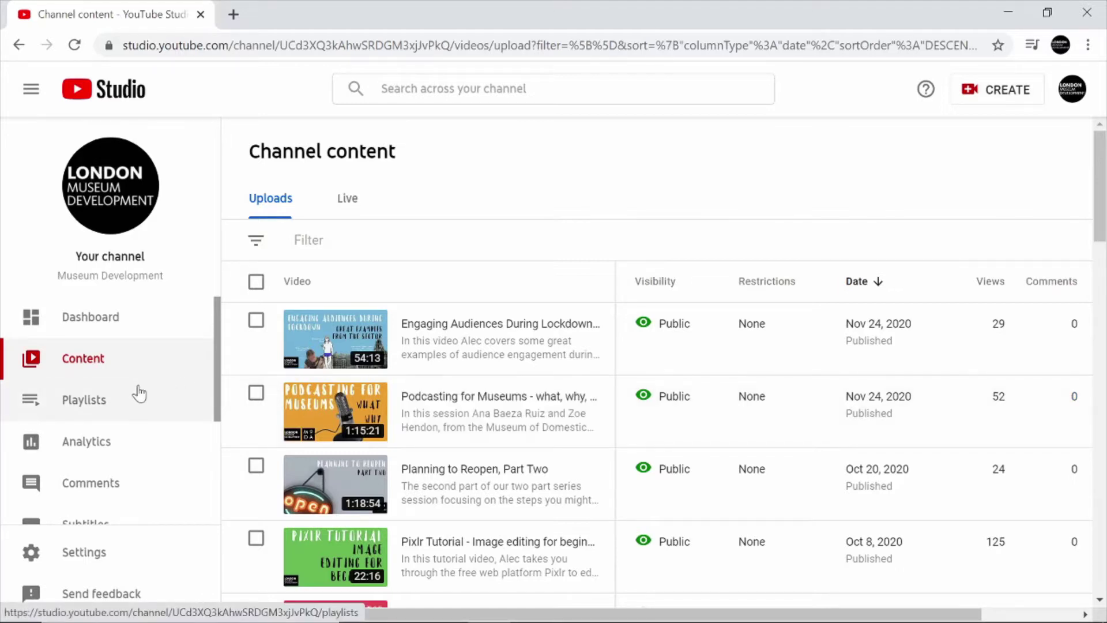
From Subtitles, duplicate the automatic English captions of Podcasting for Museums, overwriting the existing English draft
scroll(150, 403, "down", 2)
scroll(147, 401, "down", 2)
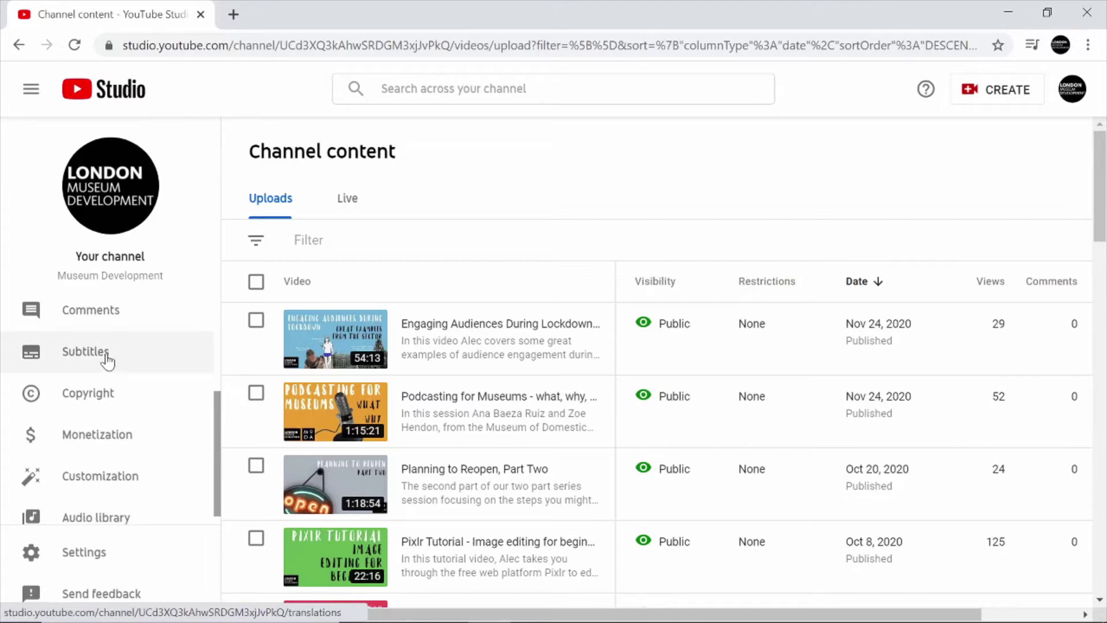
left_click(107, 360)
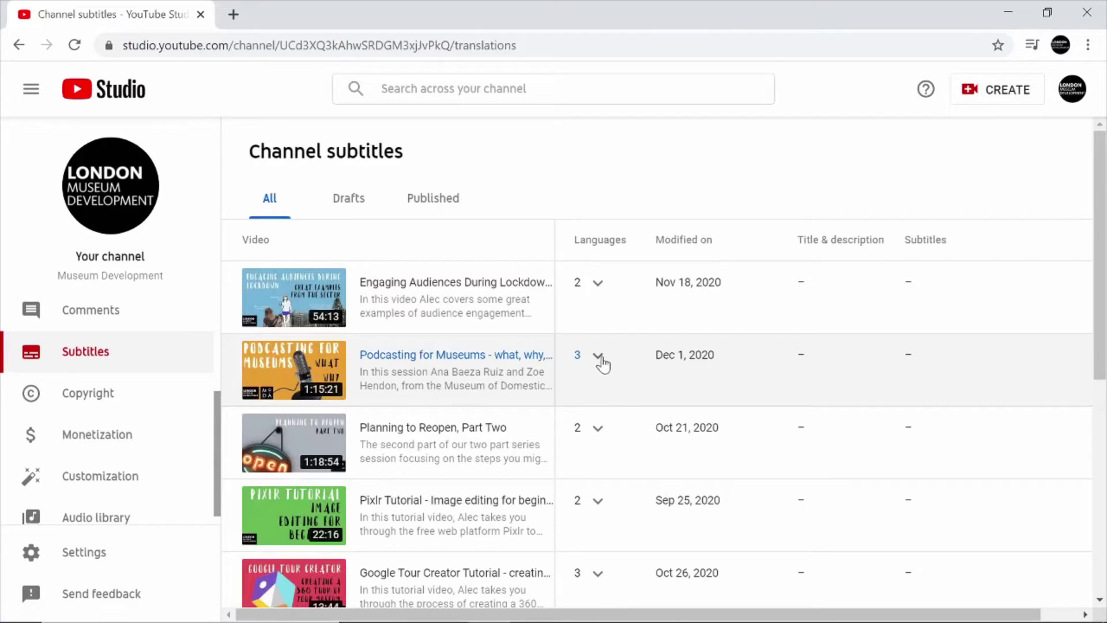
left_click(599, 357)
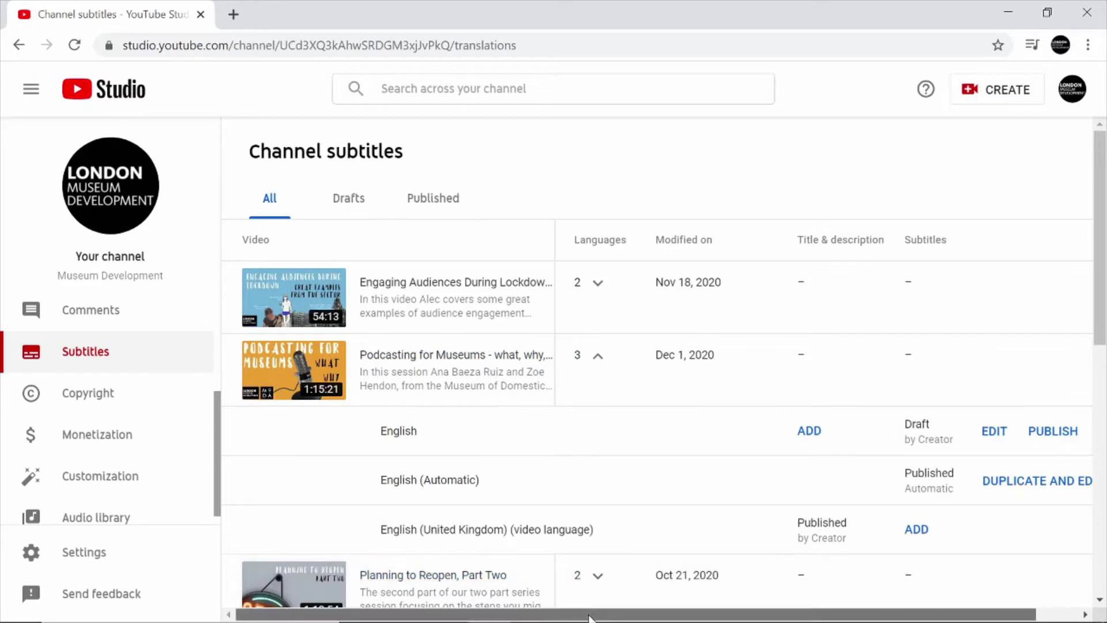
left_click_drag(589, 615, 680, 616)
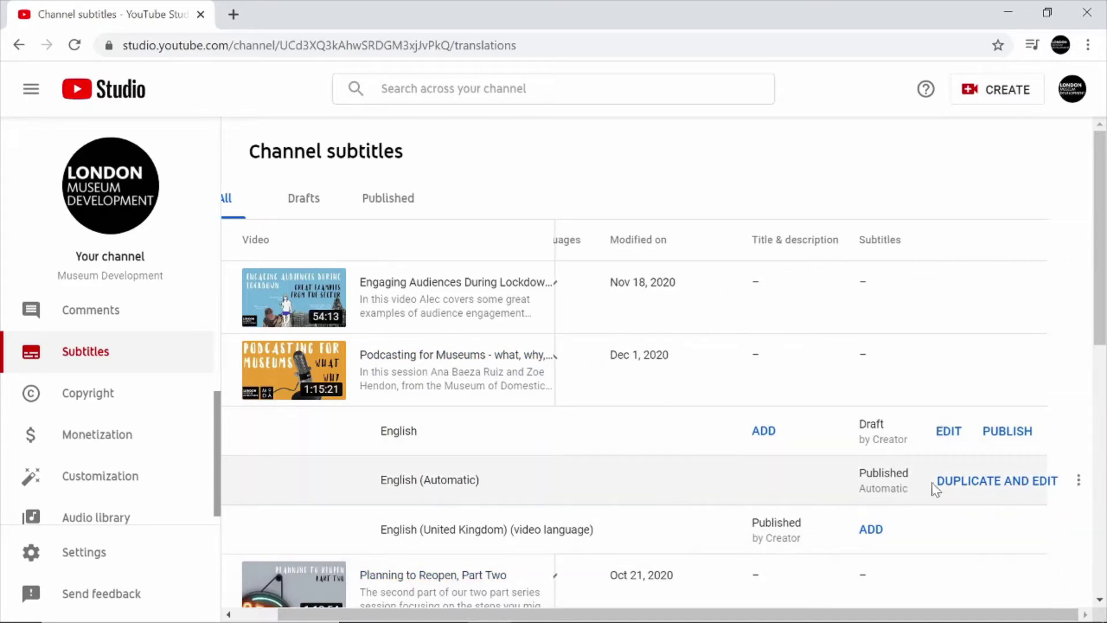
left_click(961, 484)
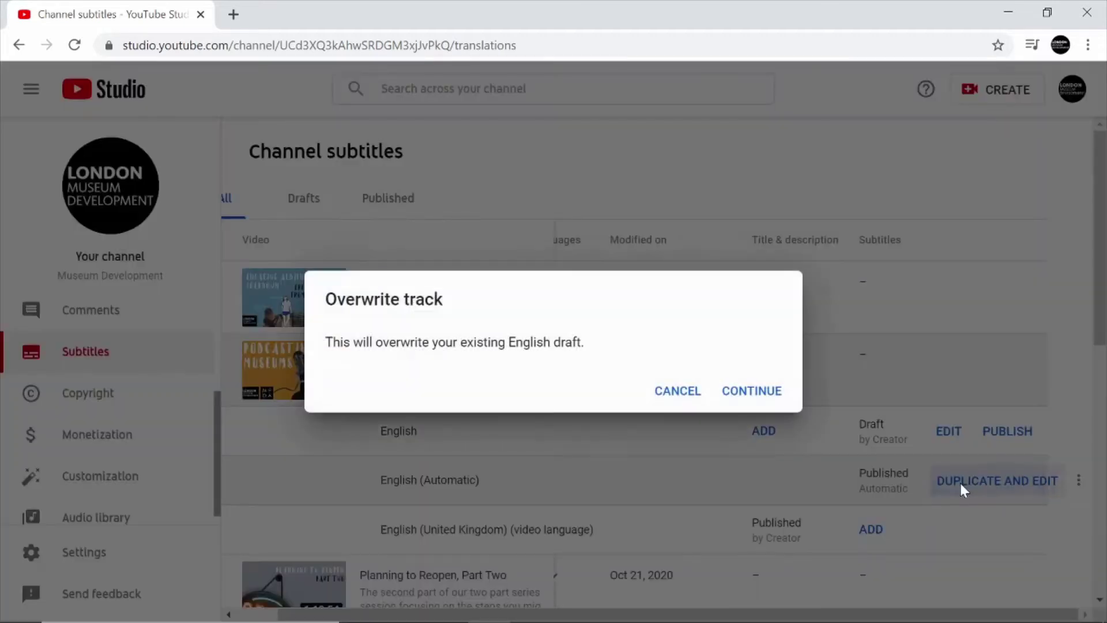
left_click(754, 395)
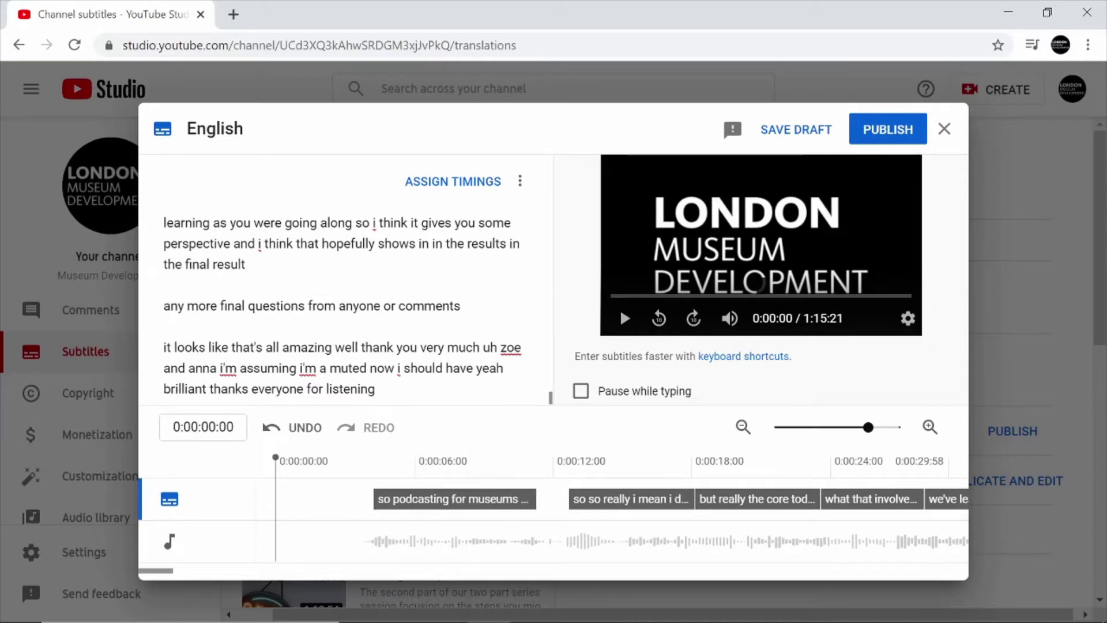
Scroll the transcript panel to the top to show 'so podcasting for museums'
left_click_drag(550, 397, 548, 198)
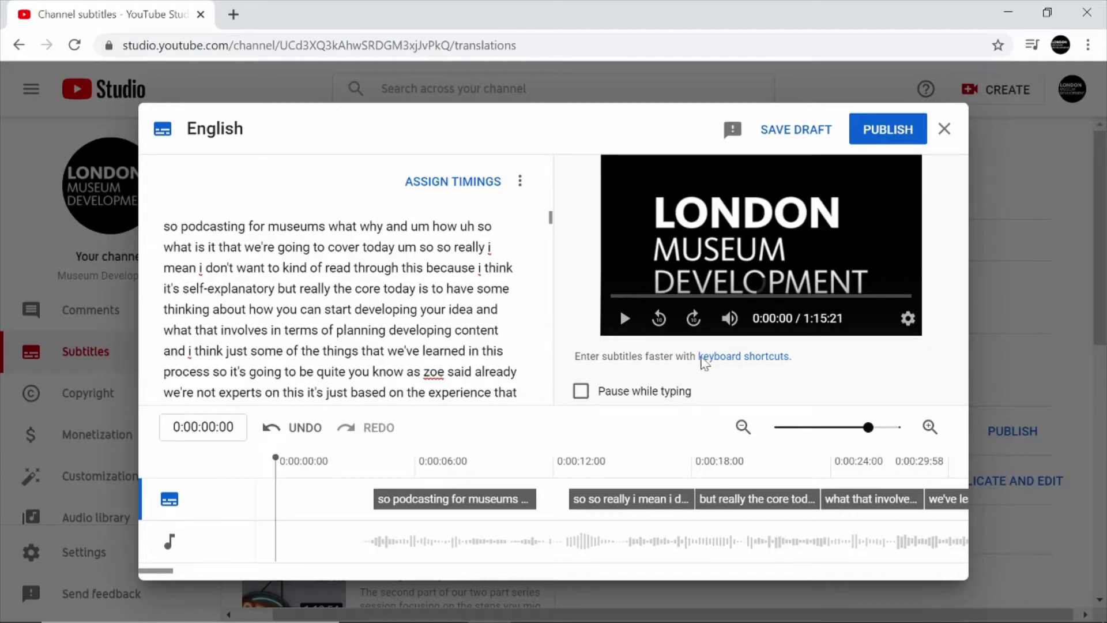
Check the keyboard shortcuts, enable Pause while typing, and play the preview muted
left_click(722, 363)
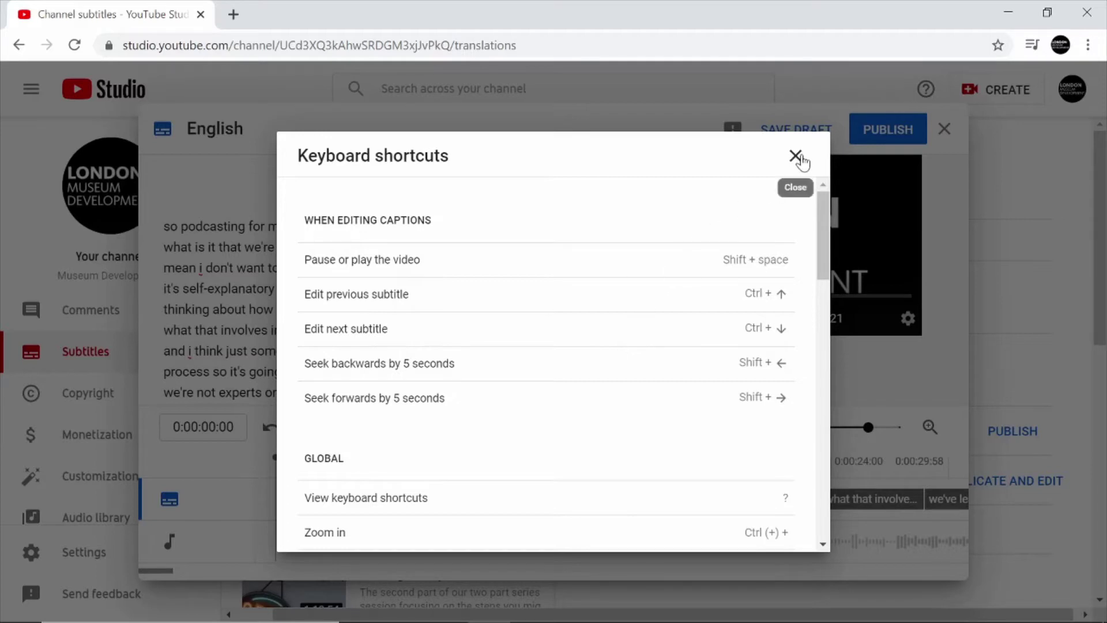
left_click(798, 158)
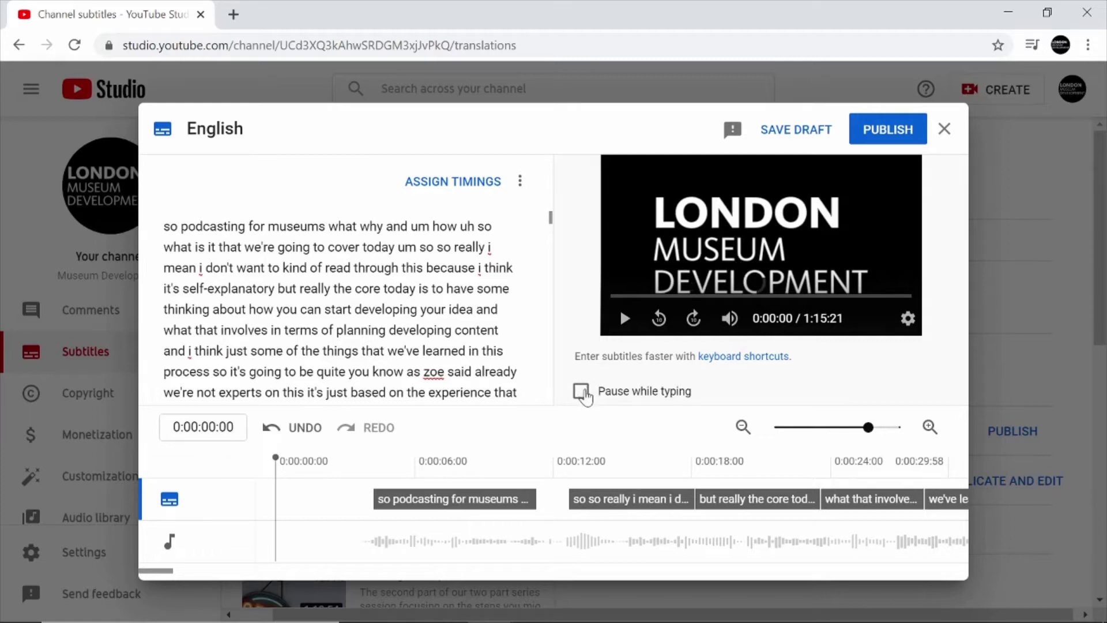
left_click(580, 391)
left_click(624, 318)
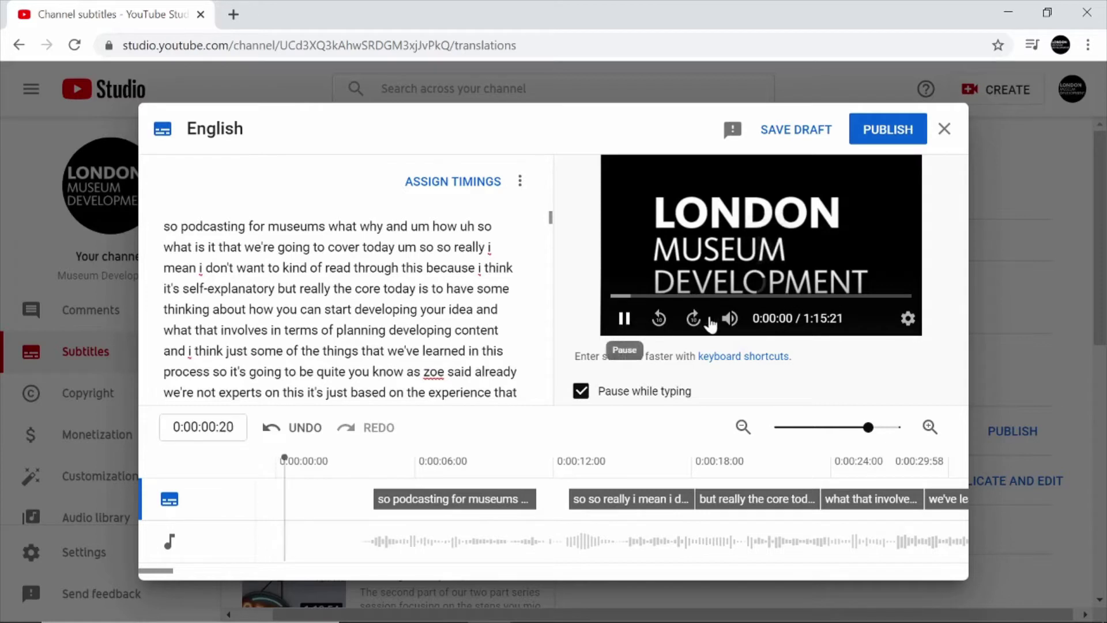
left_click(730, 319)
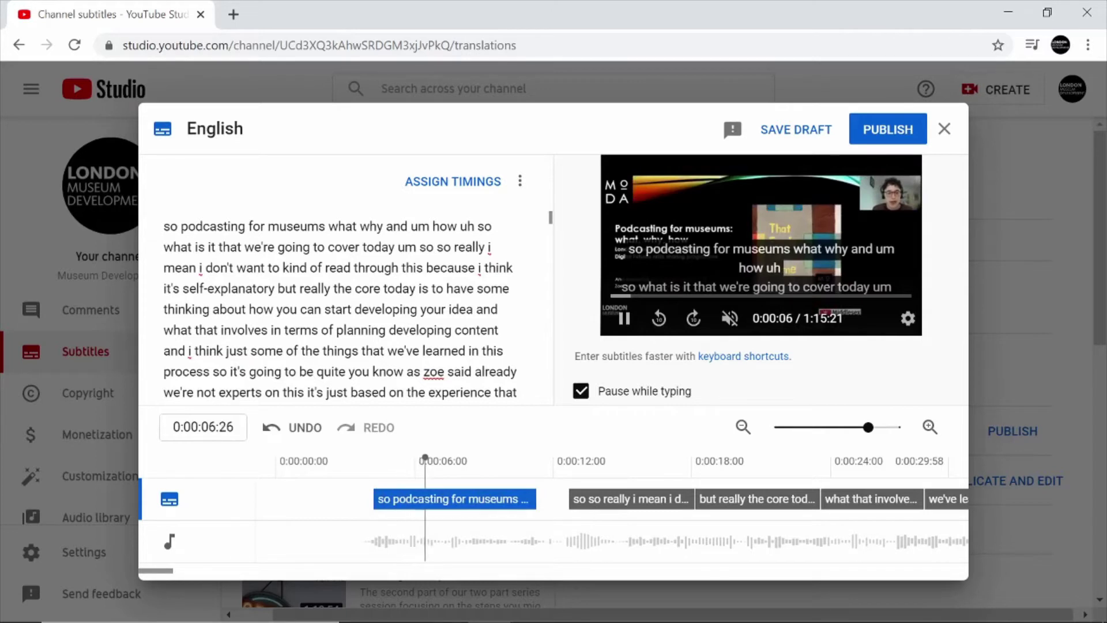
Delete the filler 'um' from the first line and capitalise the speaker's name with a Z
double_click(419, 226)
key("BackSpace")
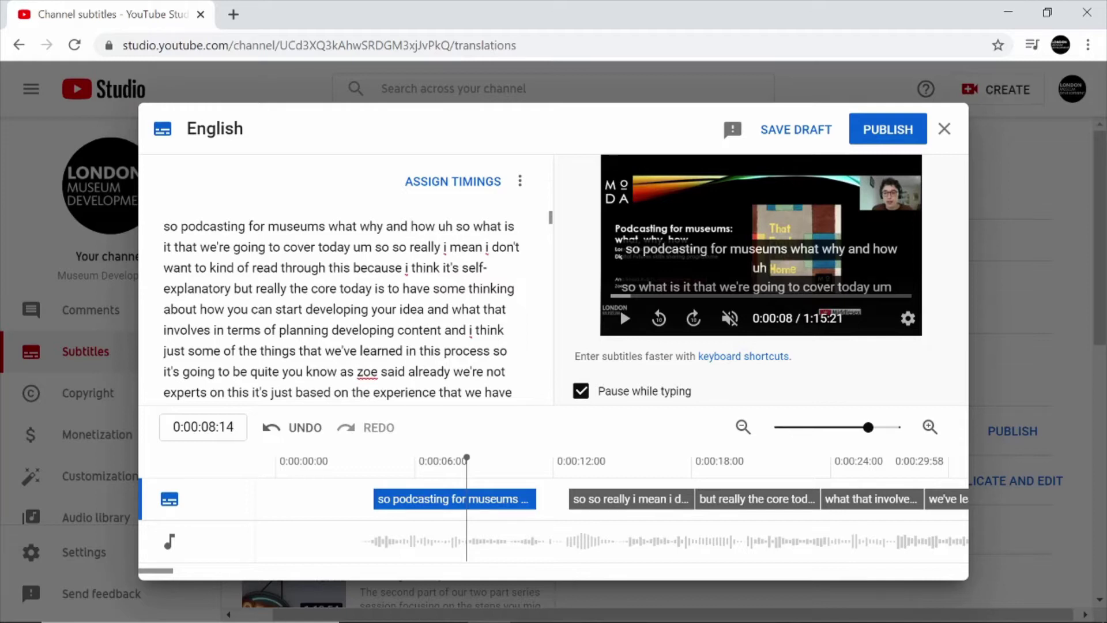
key("BackSpace")
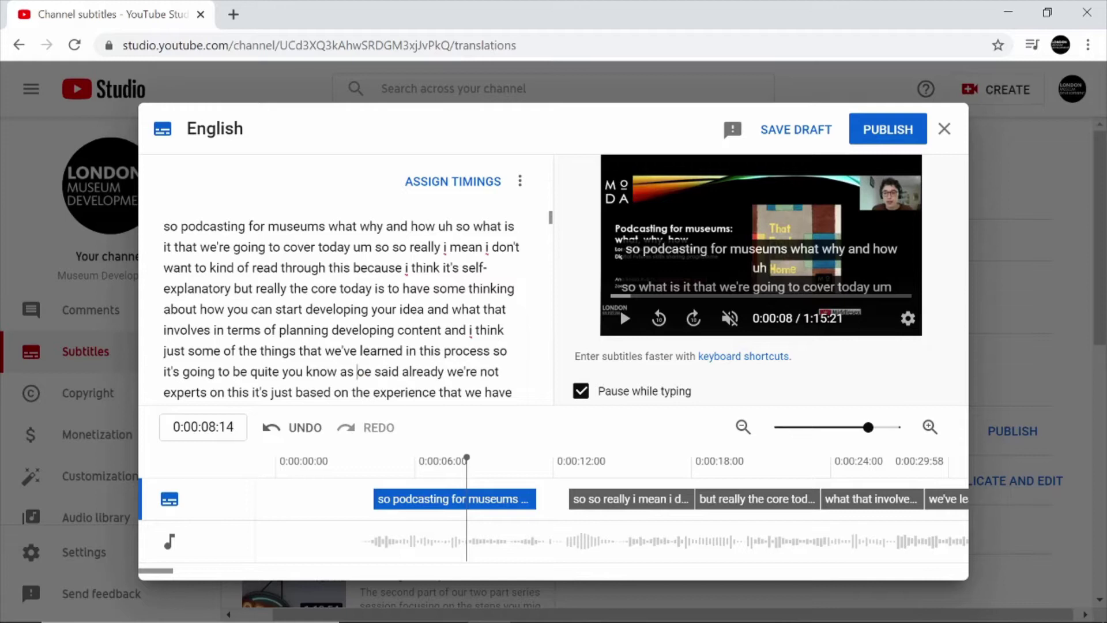
type("Z")
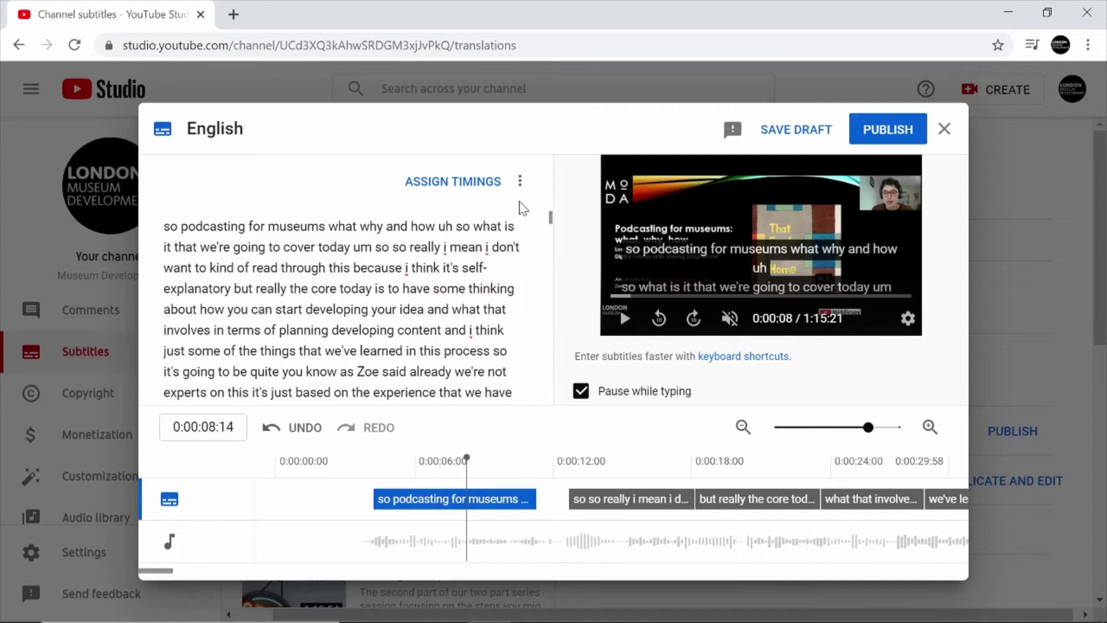
Download the captions as transcript.txt and open the file in Notepad
left_click(520, 186)
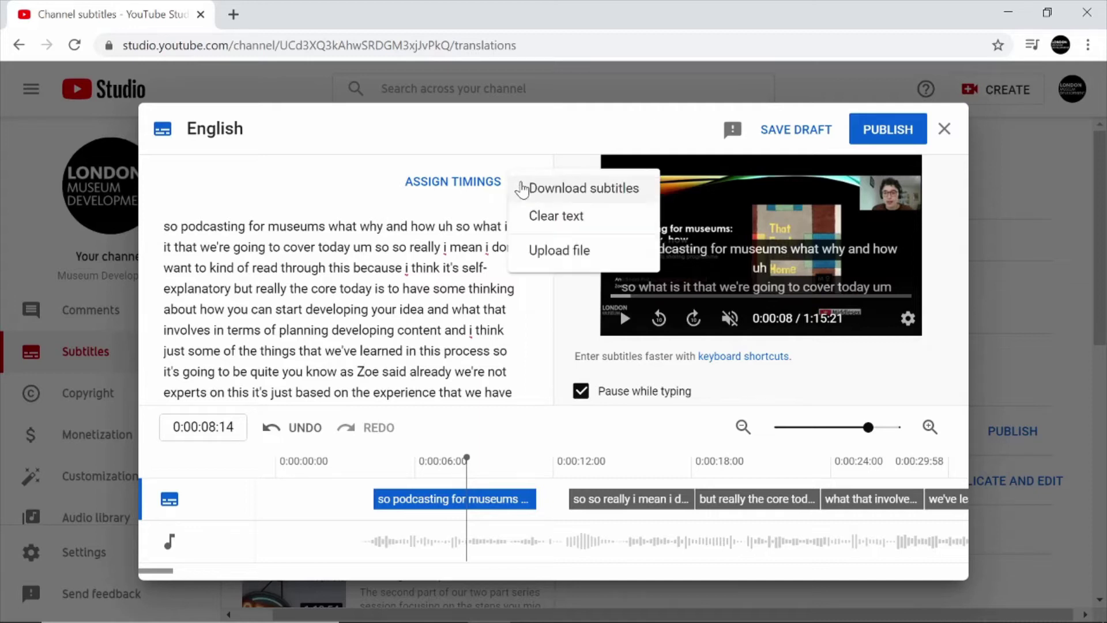
left_click(560, 189)
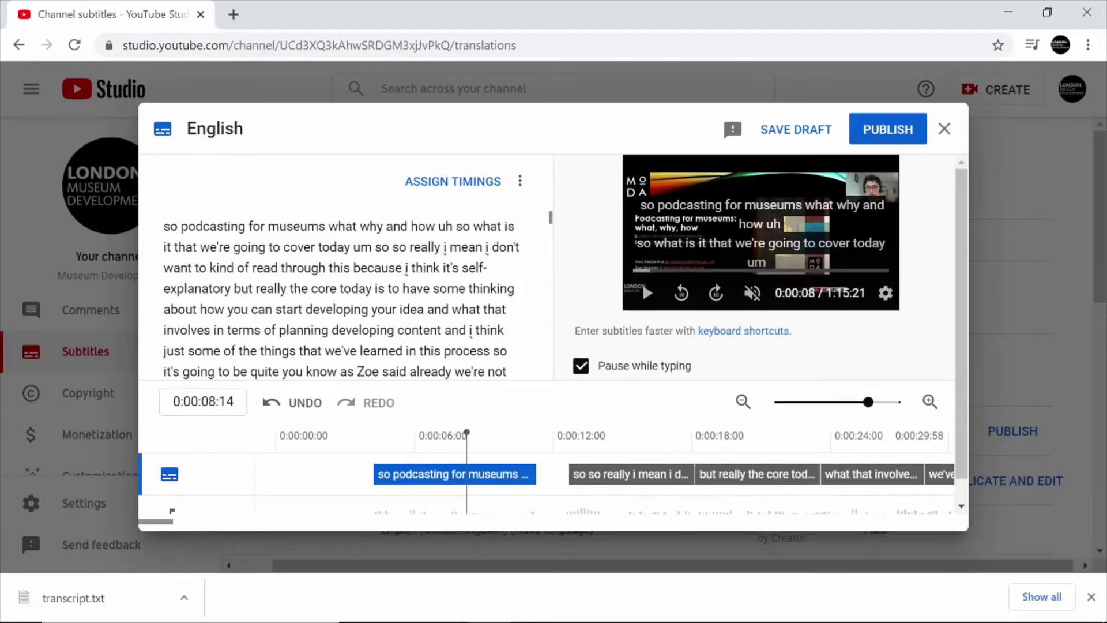
left_click(95, 599)
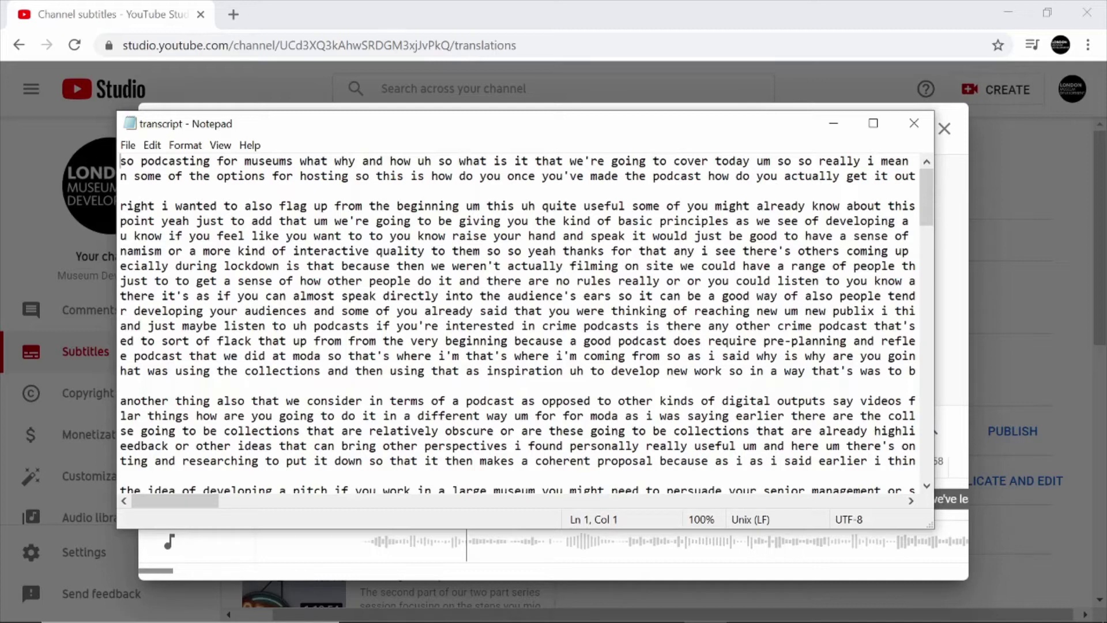
Use Replace All to remove every 'um' from transcript.txt, replacing it with nothing
left_click_drag(459, 206, 487, 206)
left_click(500, 281)
key("ctrl+h")
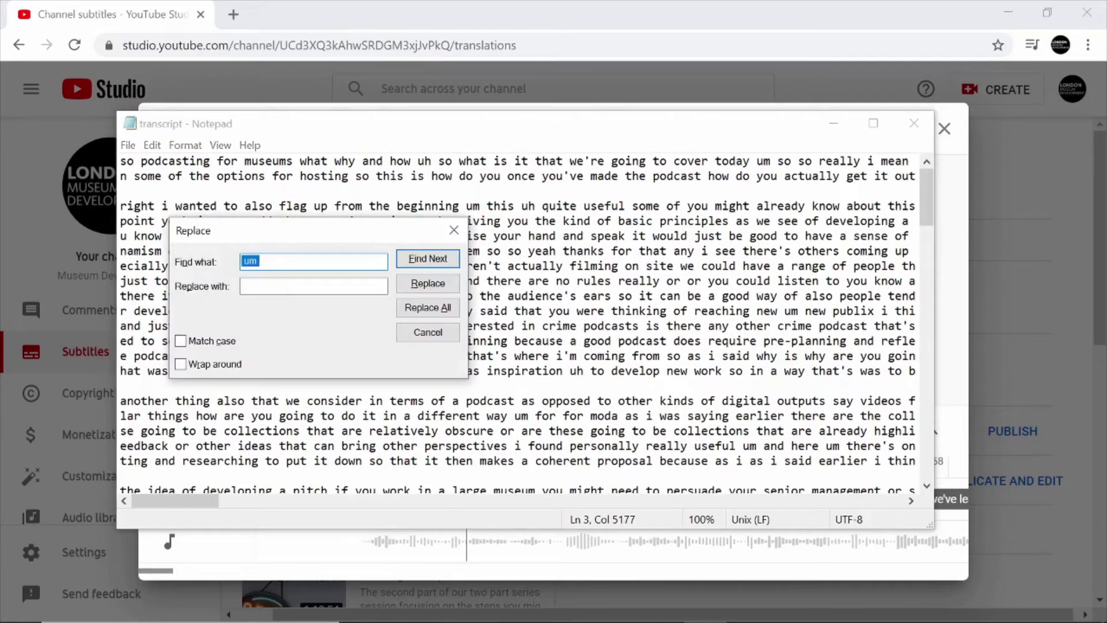
left_click(350, 257)
left_click_drag(350, 260, 233, 269)
key("BackSpace")
left_click(264, 283)
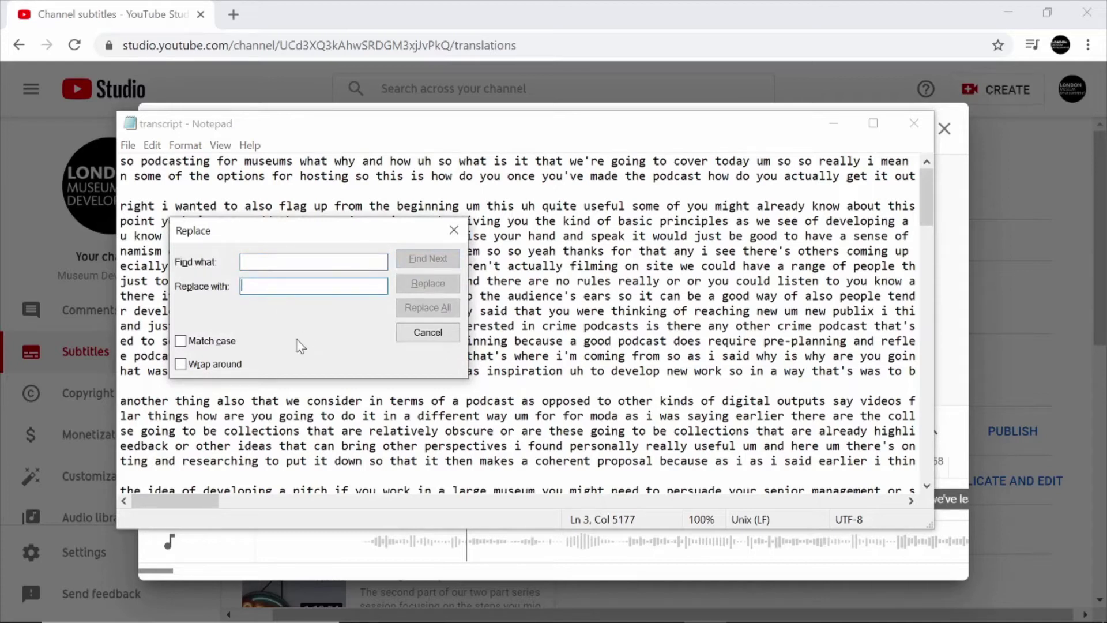
key("shift+Tab")
type("um")
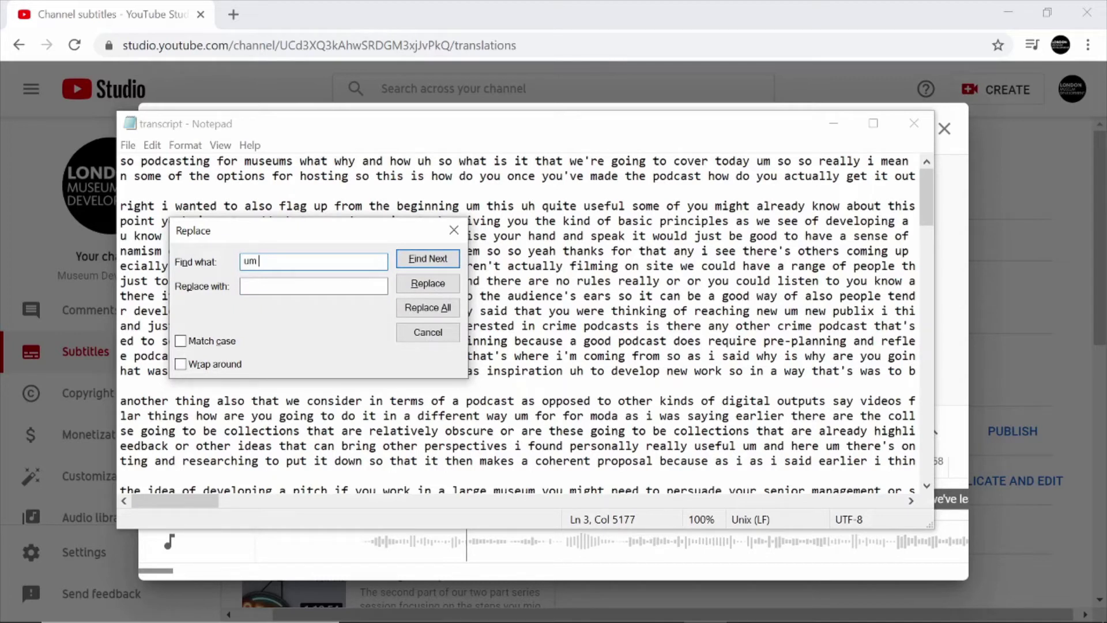
left_click(314, 285)
left_click(428, 308)
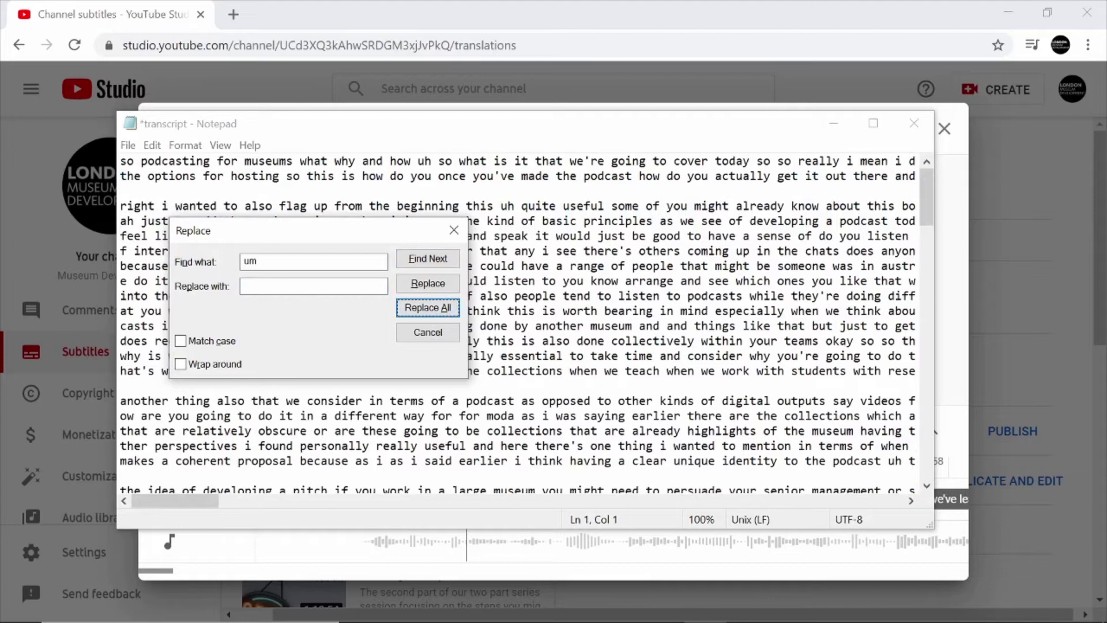
Close Find and Replace and save the cleaned transcript.txt
left_click(259, 261)
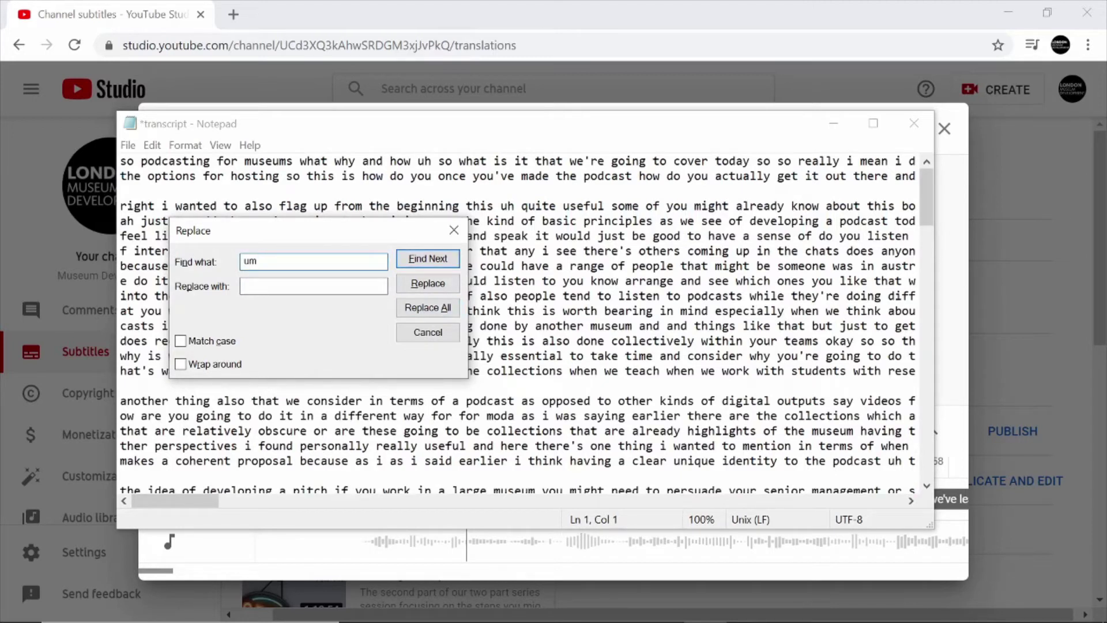
left_click(243, 261)
left_click(431, 333)
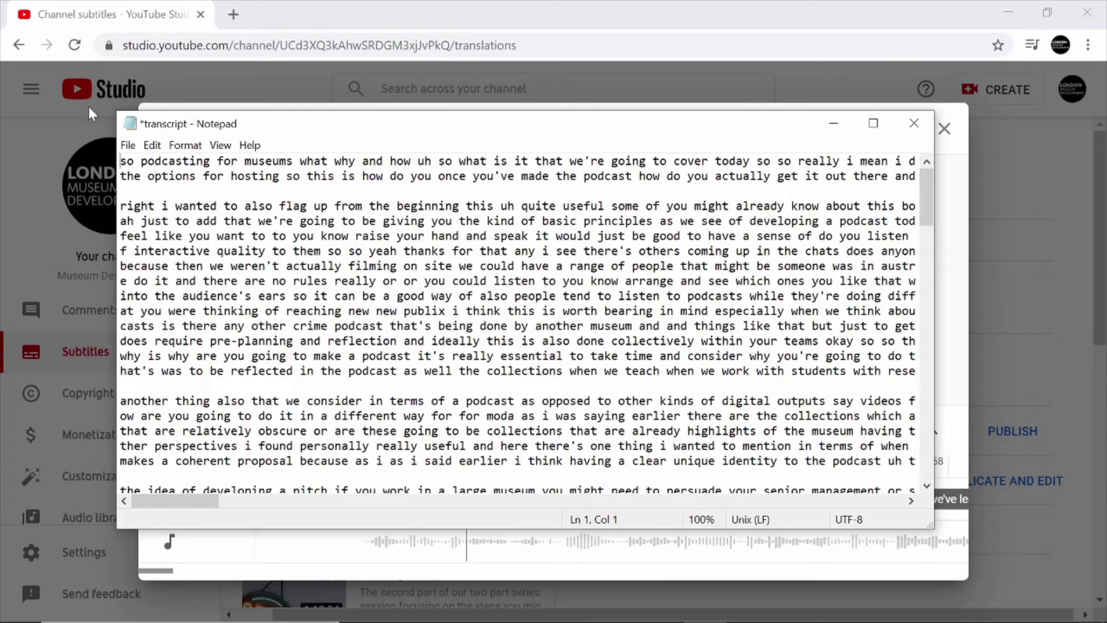
left_click(127, 144)
left_click(153, 218)
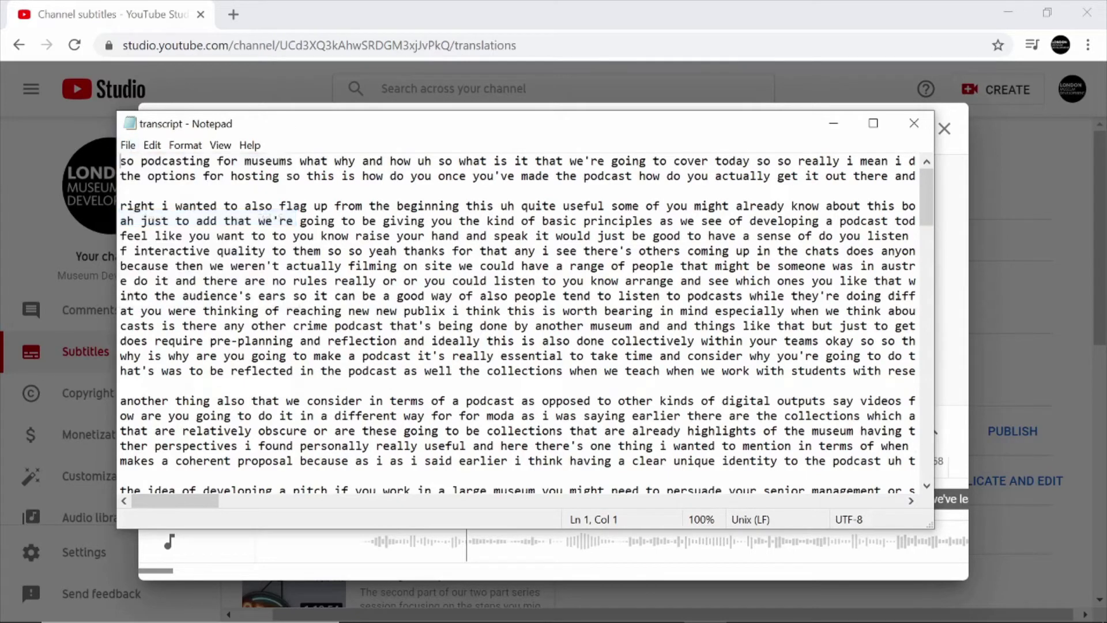
Close Notepad and clear all existing English caption text
left_click(914, 125)
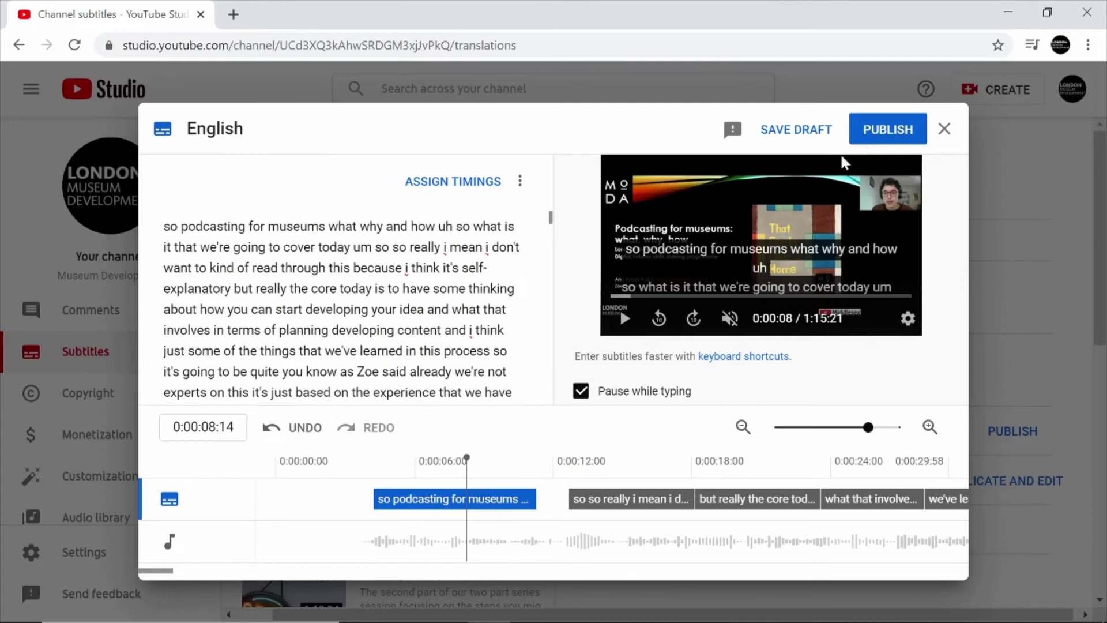
left_click(520, 183)
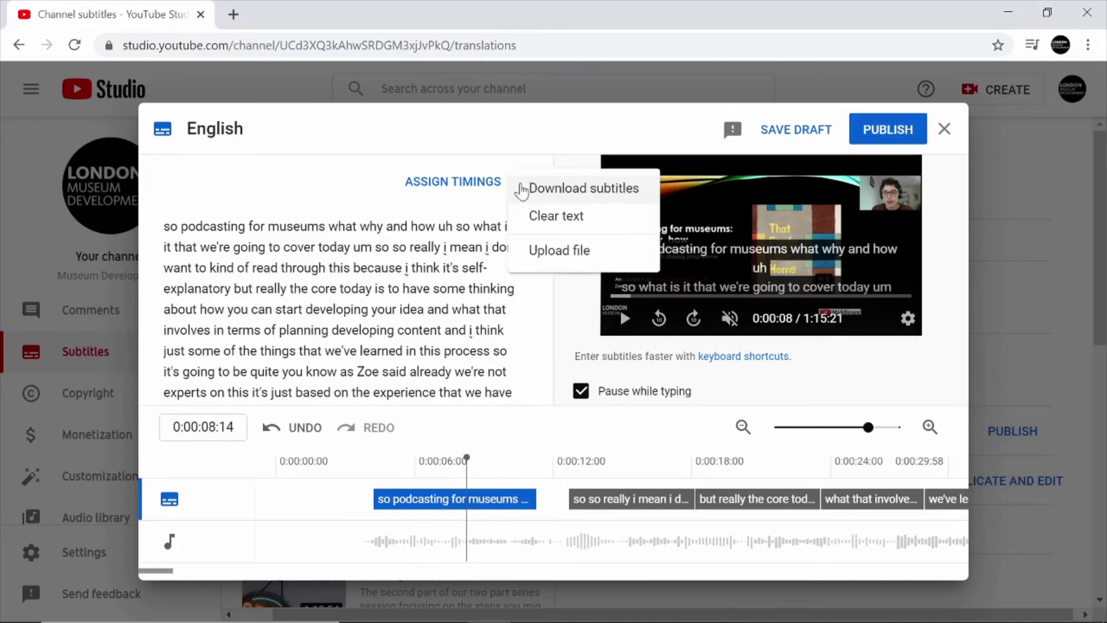
left_click(542, 219)
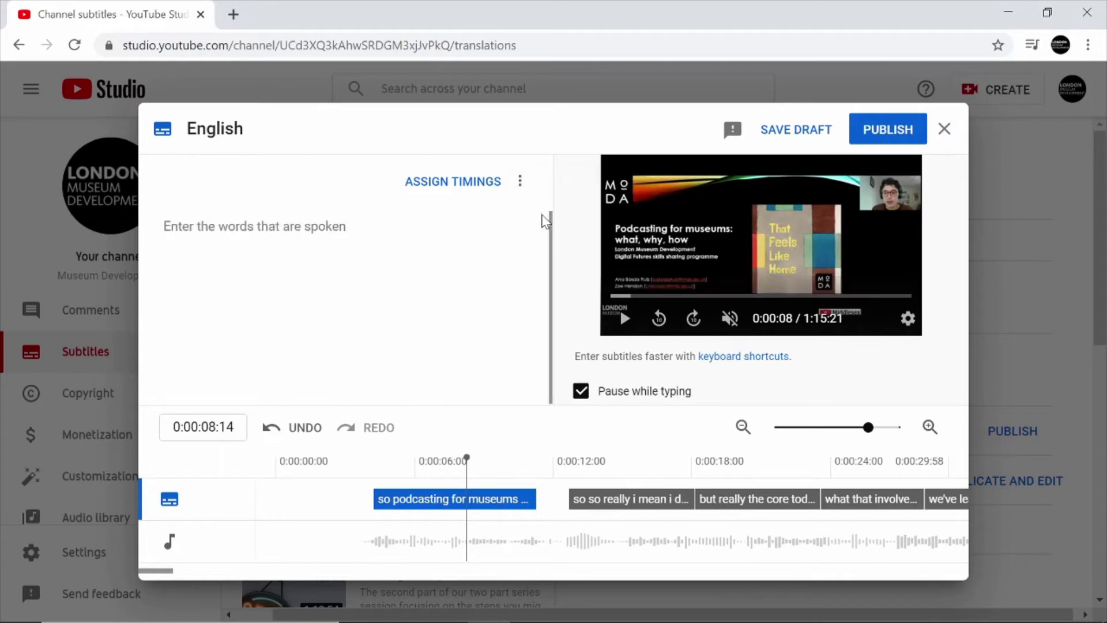
Upload transcript.txt from Downloads as a subtitle file without timing
left_click(522, 187)
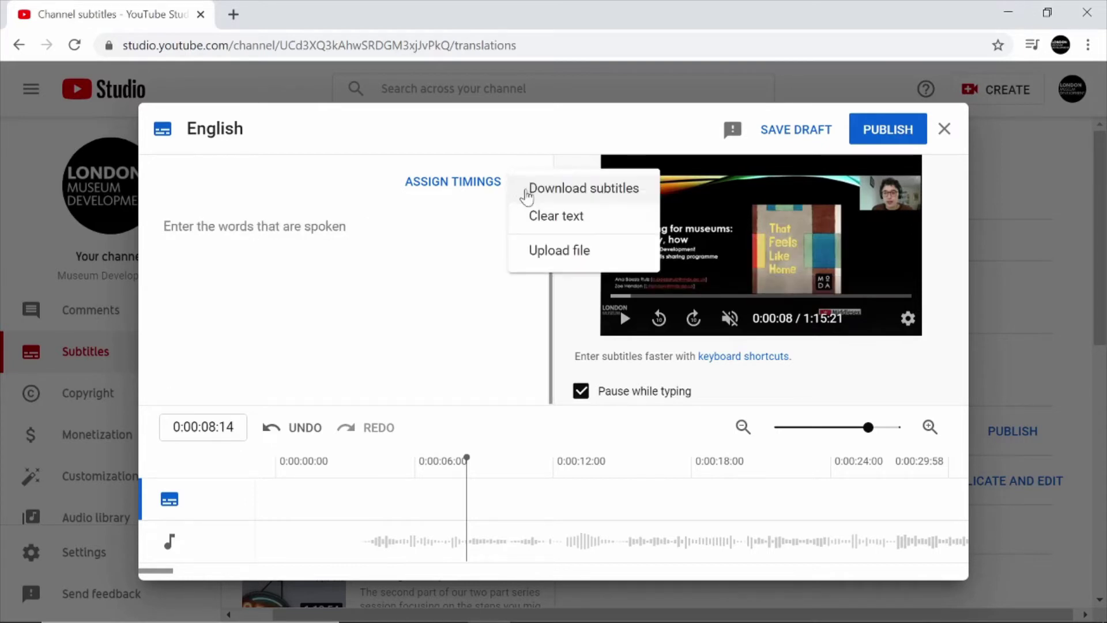
left_click(562, 262)
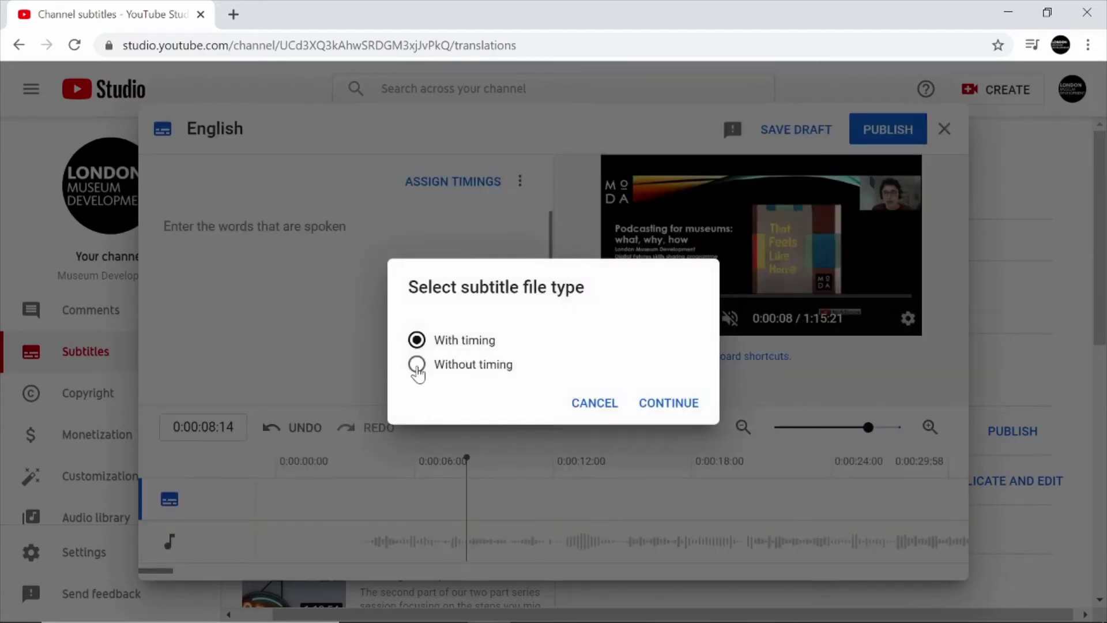
left_click(417, 369)
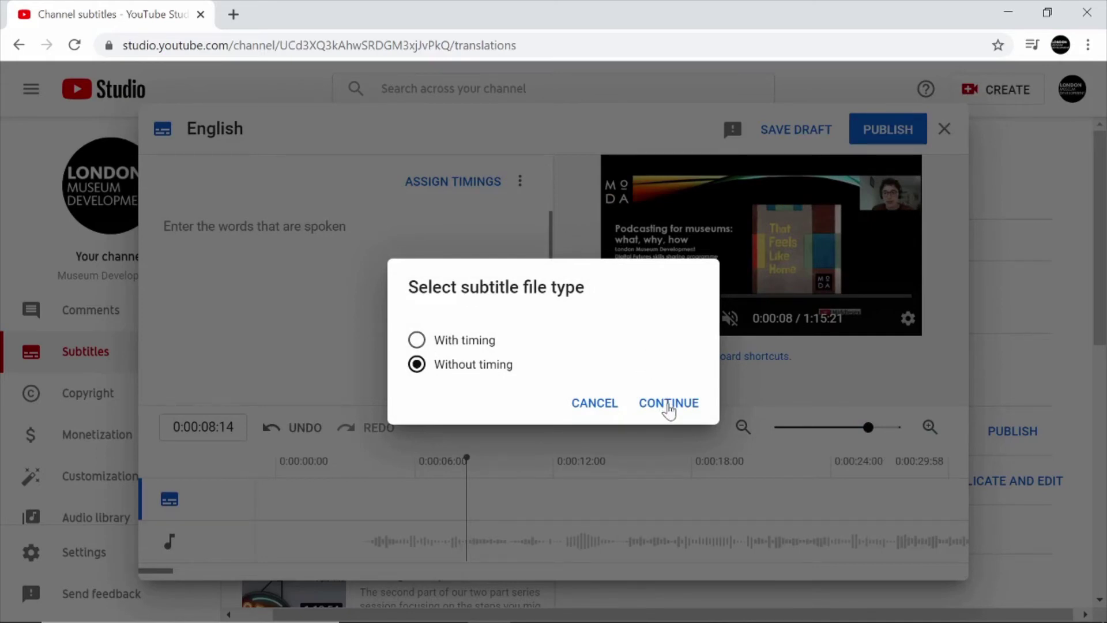
left_click(669, 404)
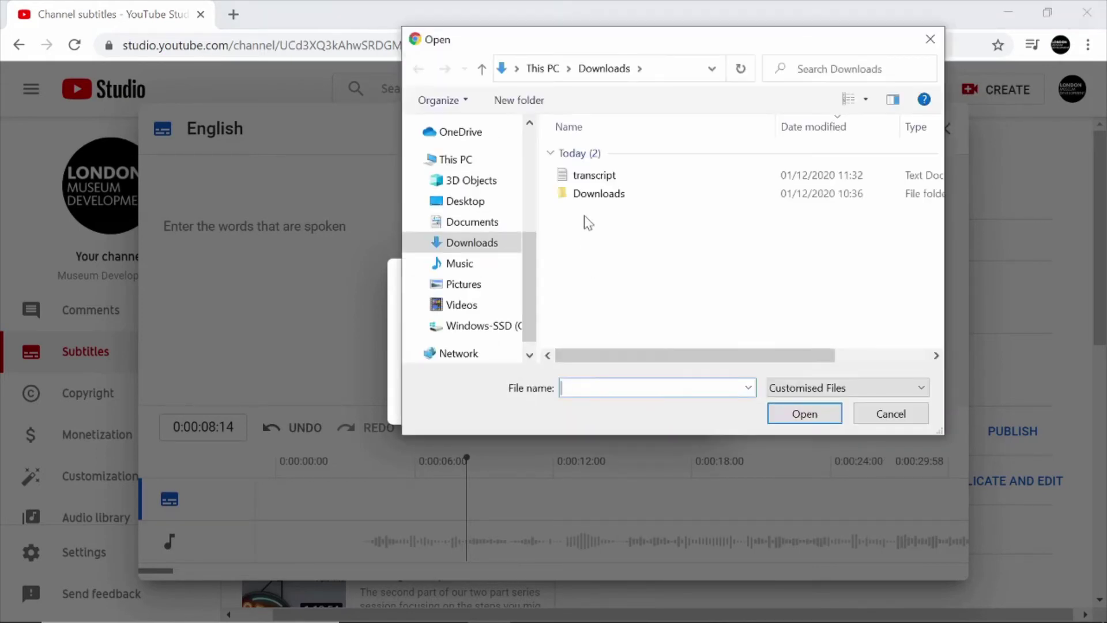
left_click(594, 176)
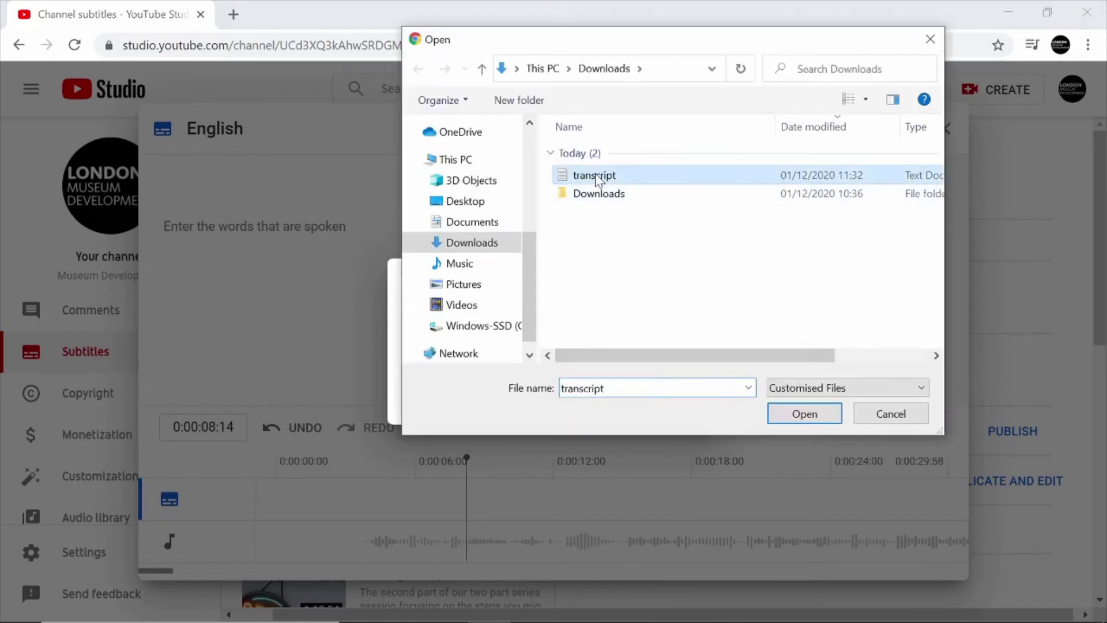
left_click(804, 414)
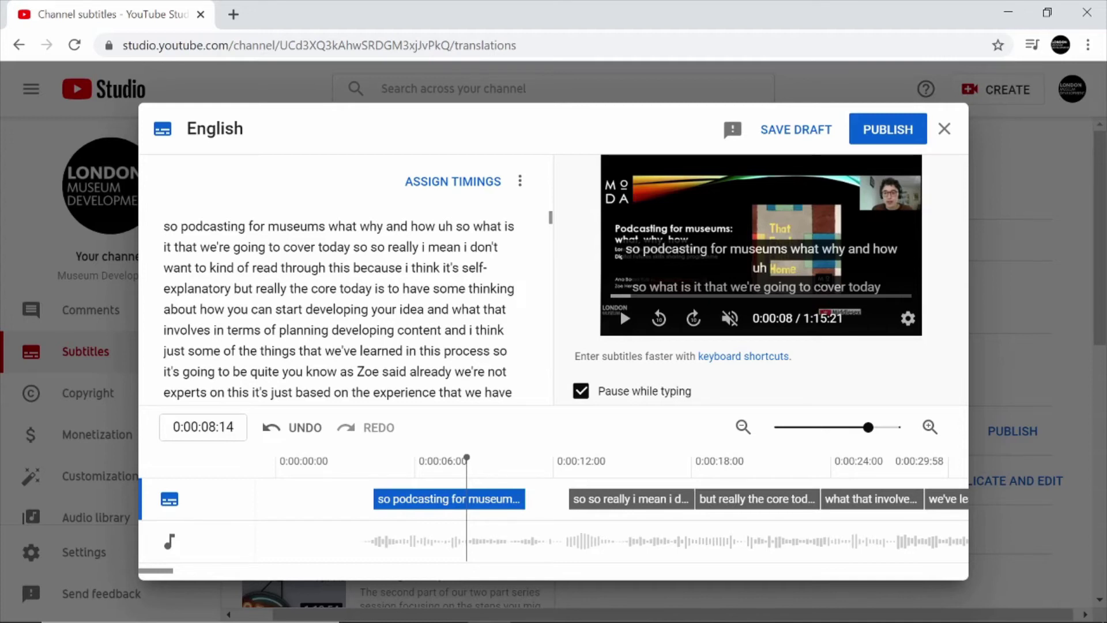
Assign timings so the uploaded transcript becomes timed caption blocks
left_click(467, 183)
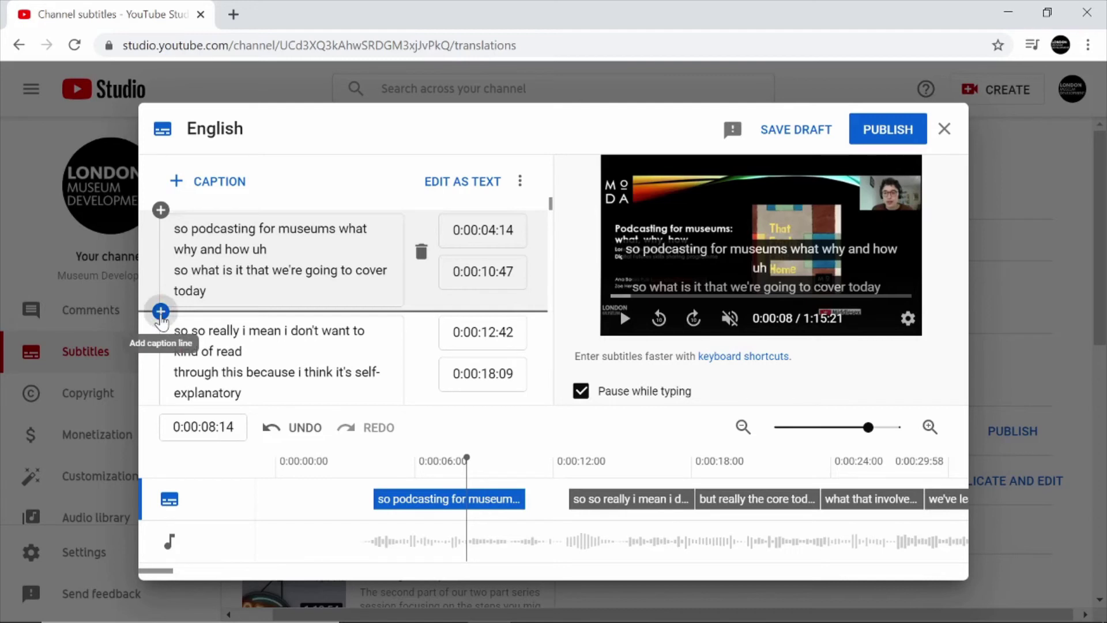
Add a caption reading 'typing typing' after the first caption, spanning 0:00:10:47–0:00:12:42
left_click(161, 312)
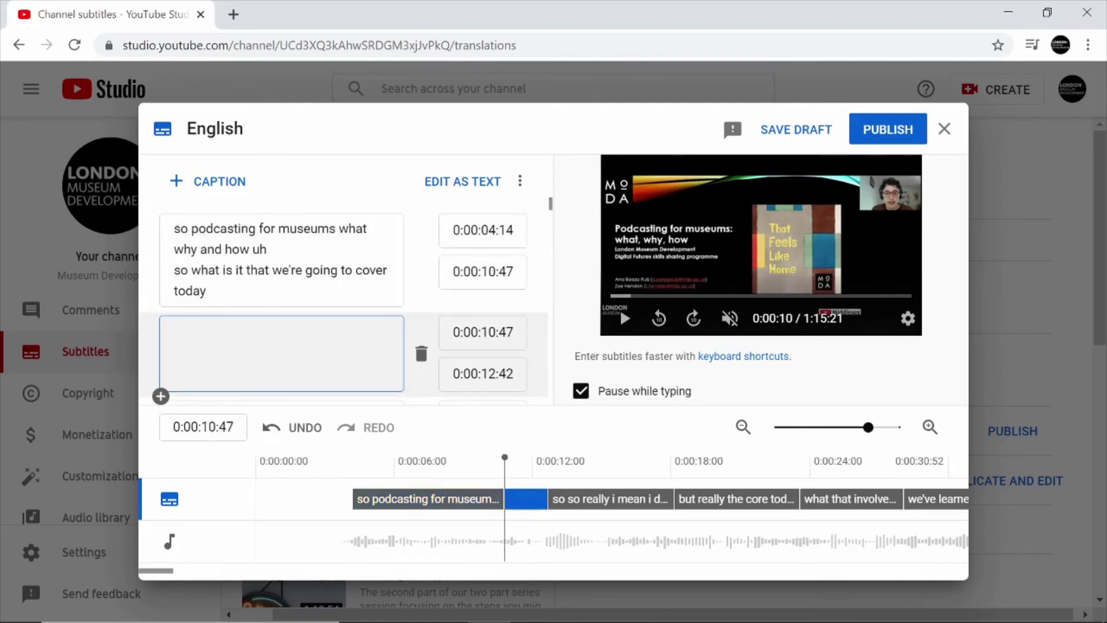
type("typing")
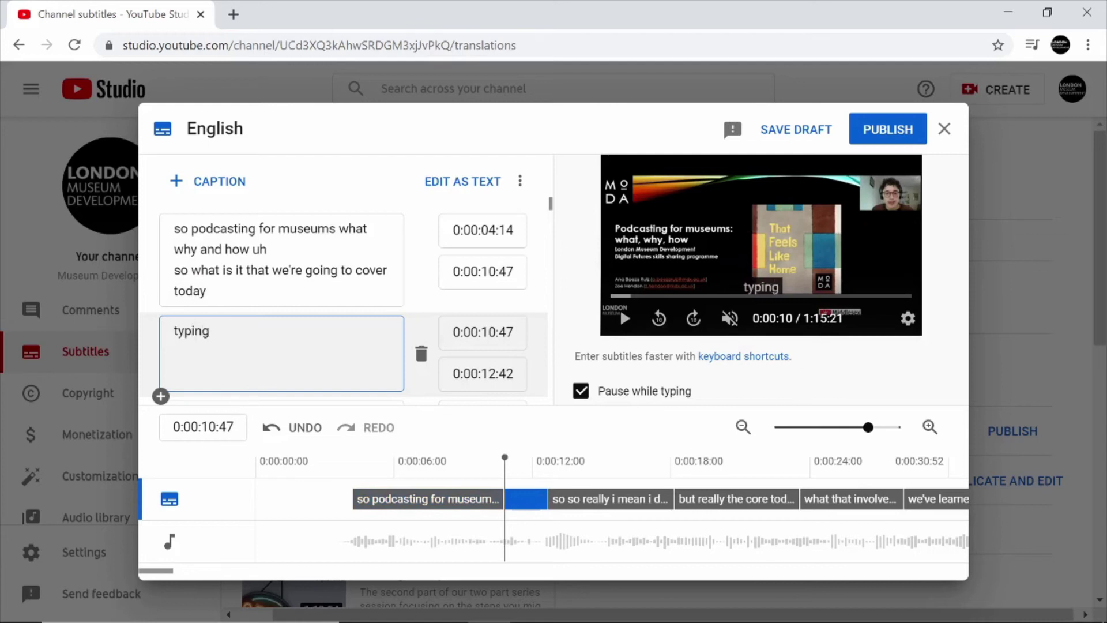
type(" typ")
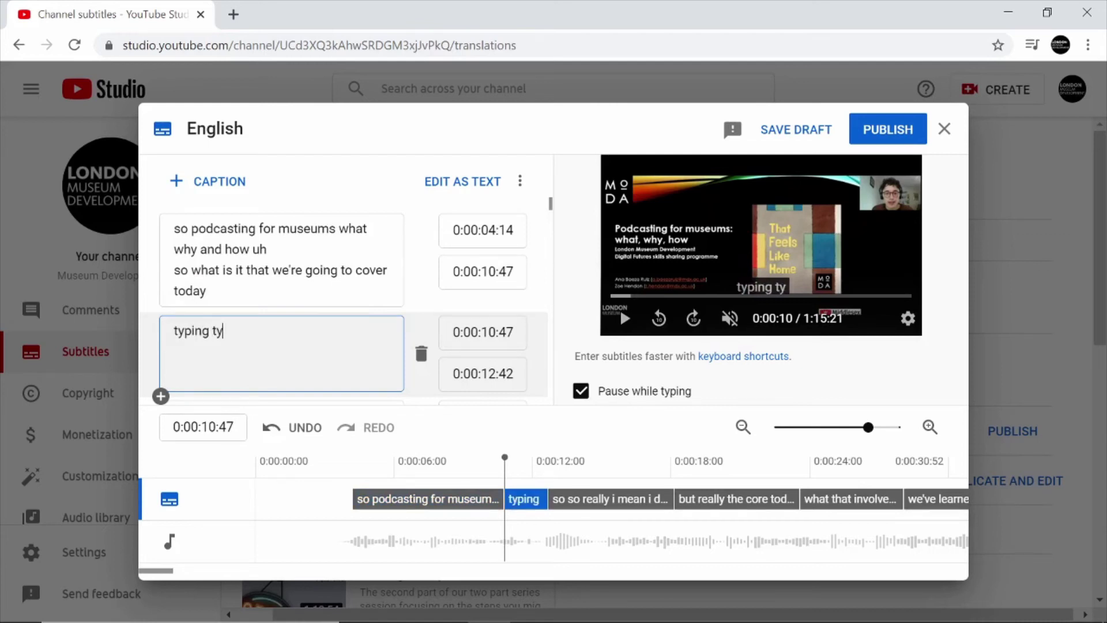
type("ing")
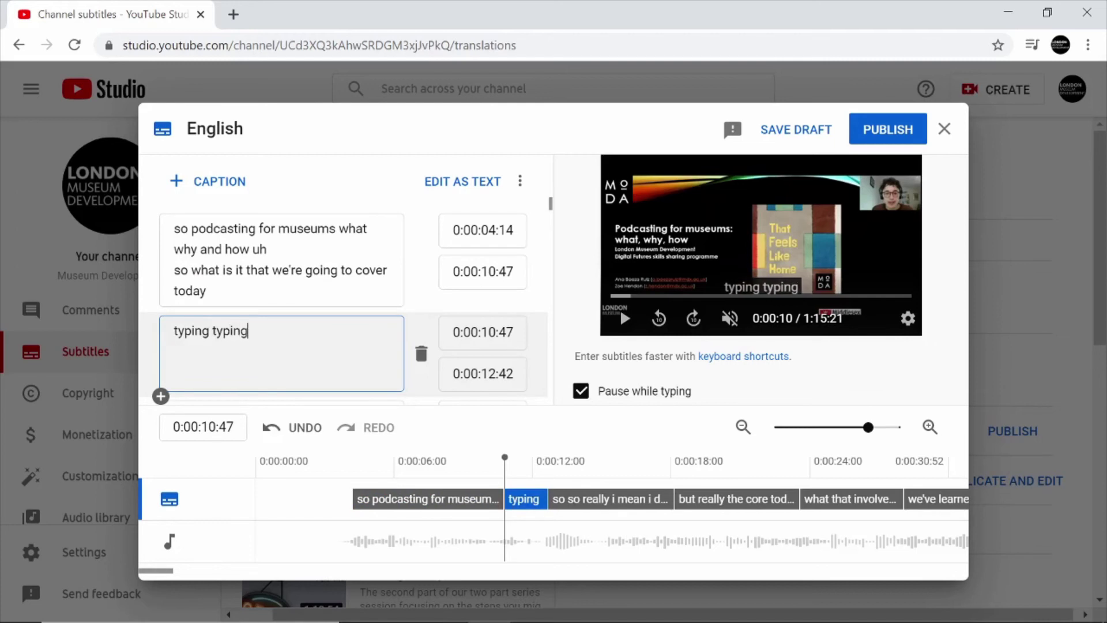
key("Tab")
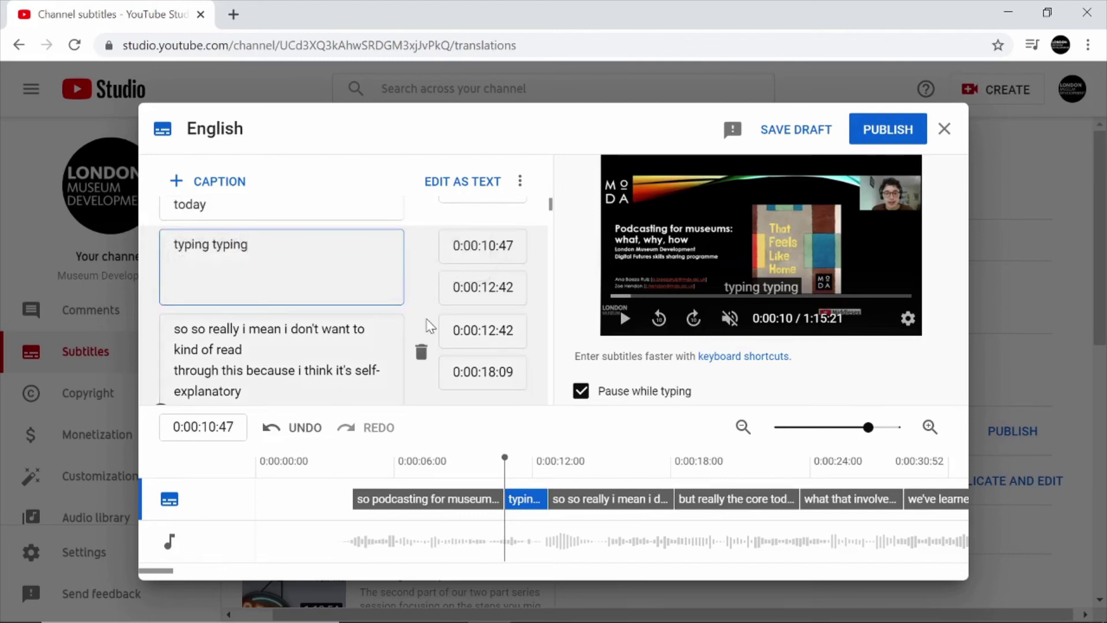
Delete the 'typing typing' caption and switch back to Edit as text, scrolled to the top
scroll(430, 321, "up", 2)
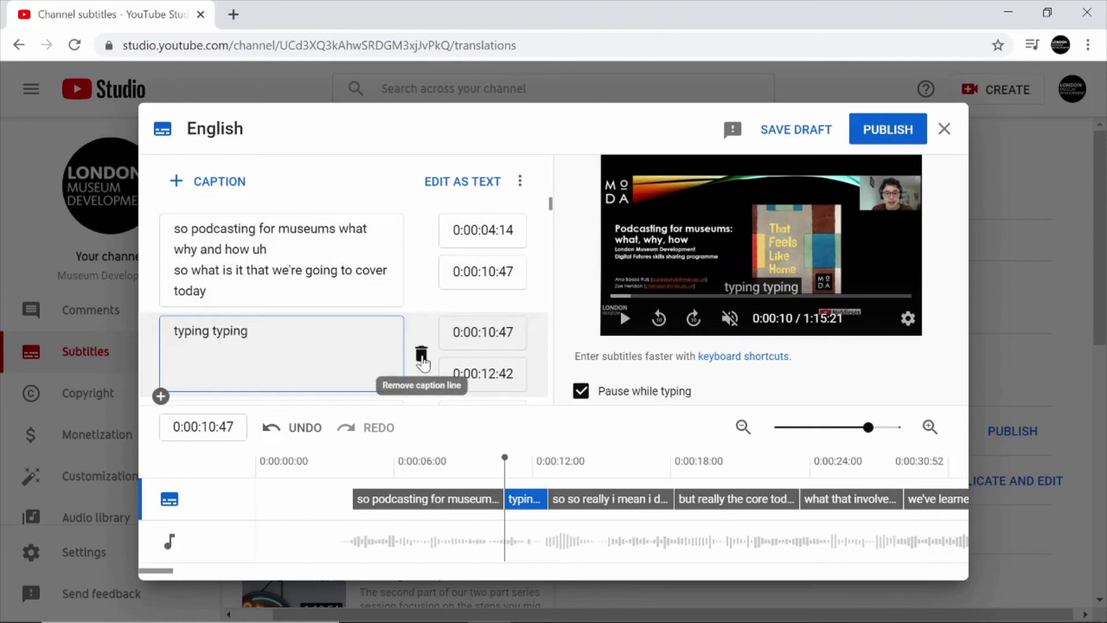
left_click(420, 355)
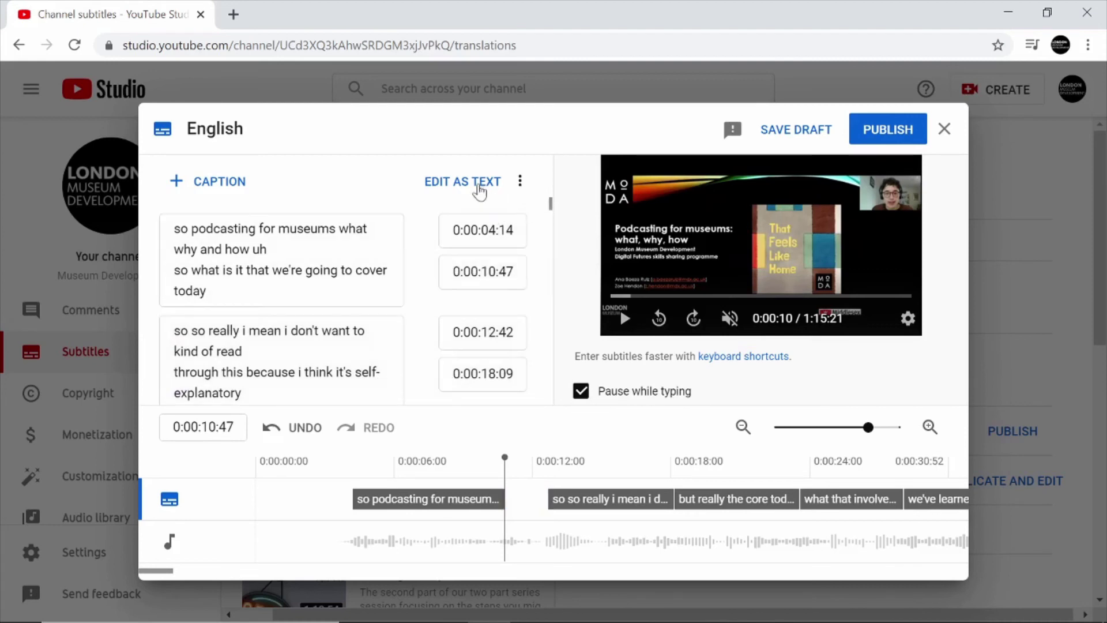
left_click(474, 188)
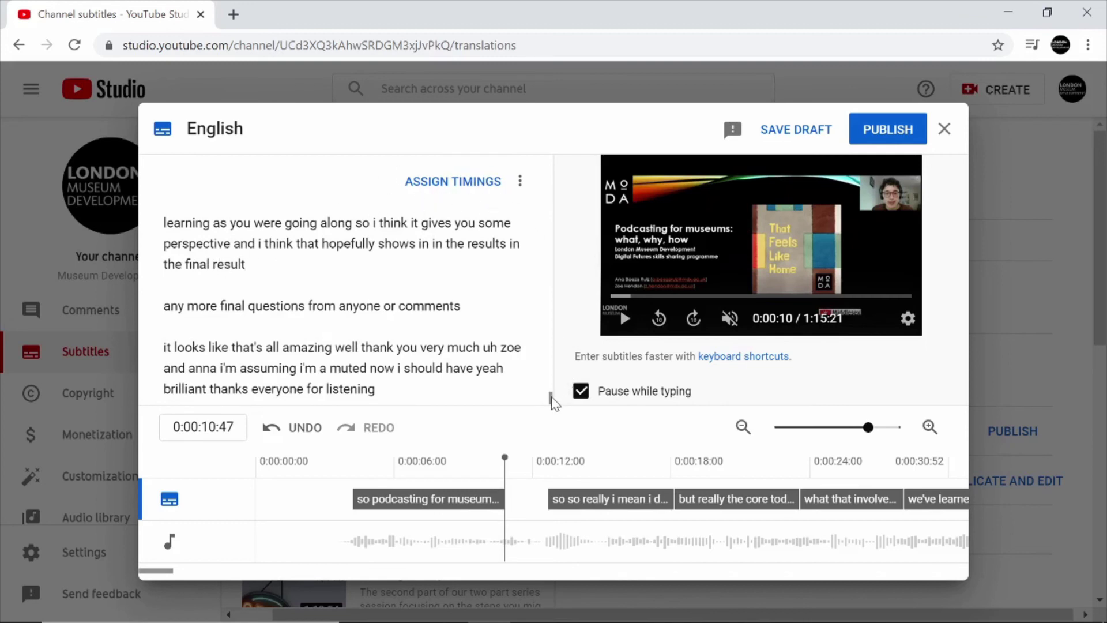
left_click_drag(551, 398, 553, 214)
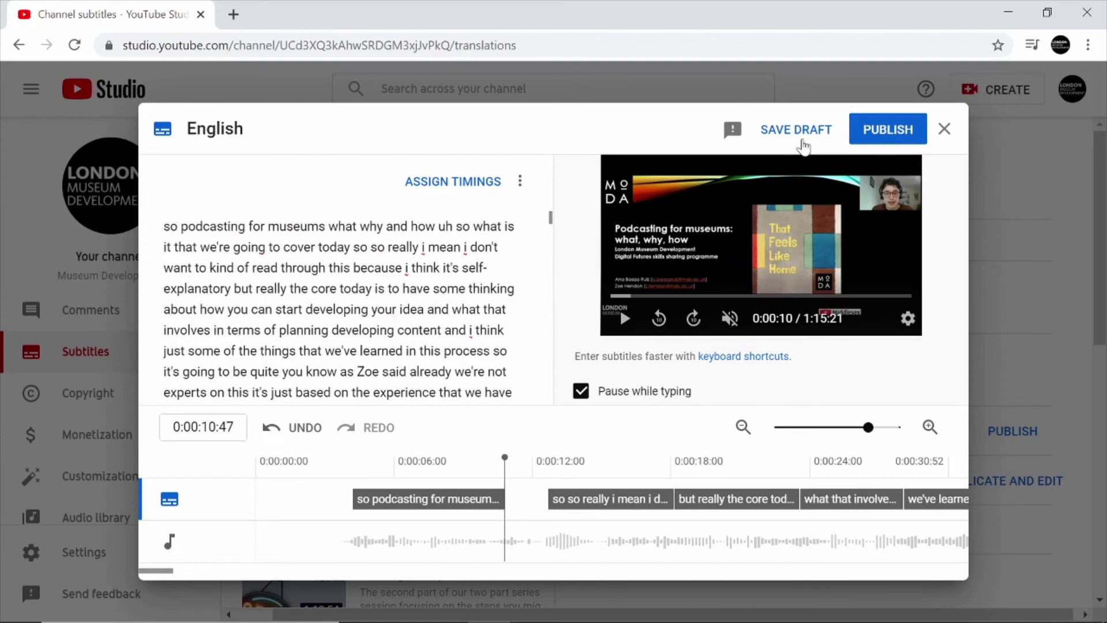
Save the English captions for 'Podcasting for Museums' as a draft and exit the subtitle editor
left_click(804, 134)
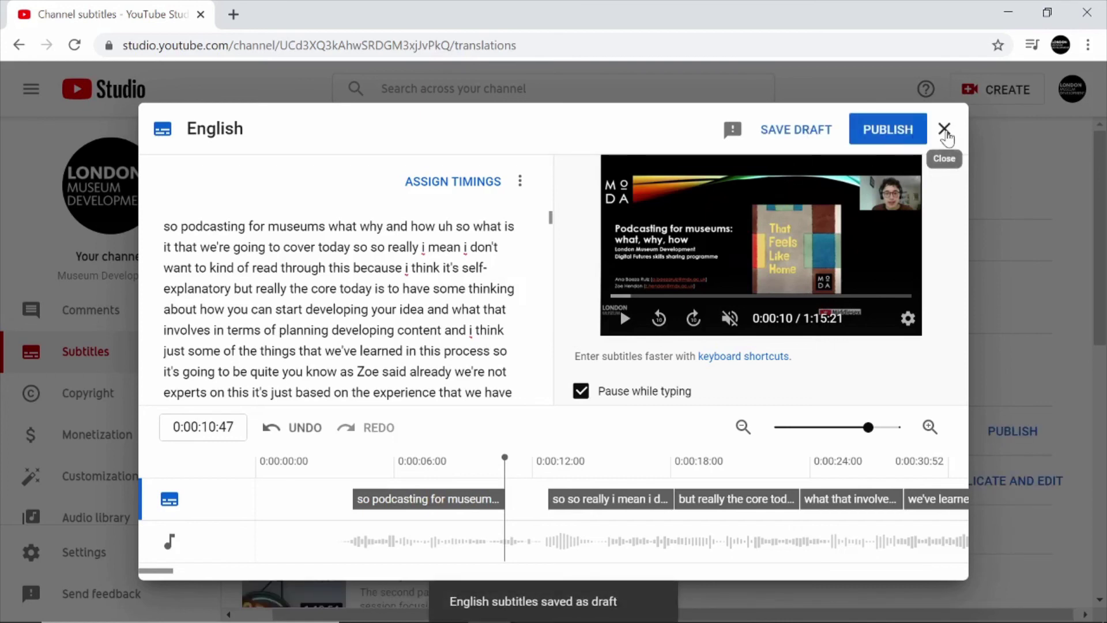
left_click(944, 129)
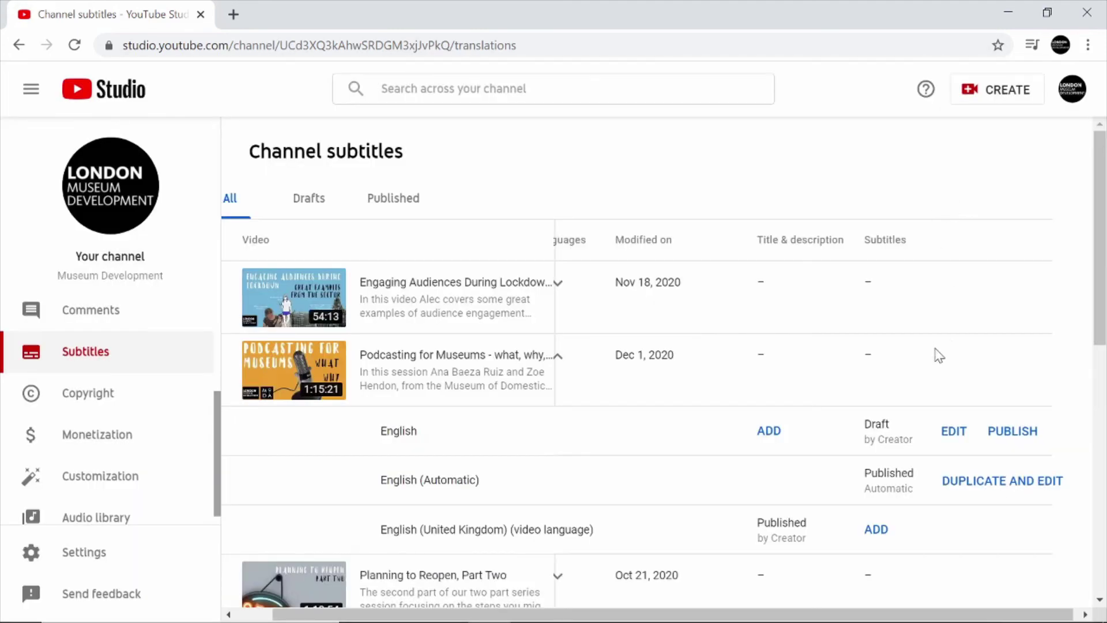